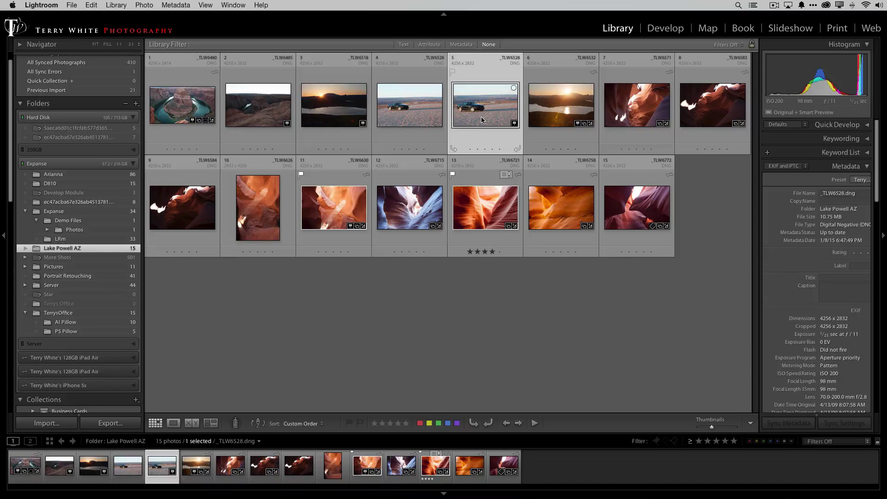
- Give the car photo a custom white balance of Temp 7100, Tint −10, plus Clarity +53 and Vibrance +25
{"action": "left_click", "coordinate": [660, 28]}
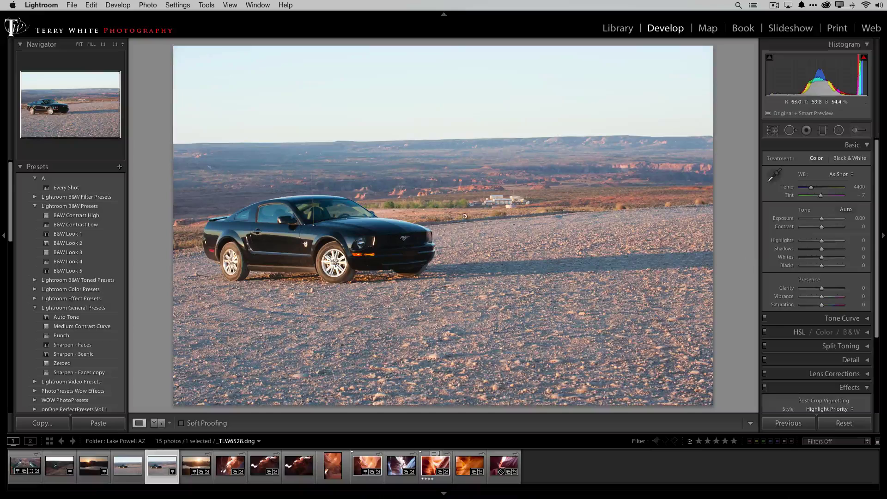
{"action": "left_click", "coordinate": [774, 176]}
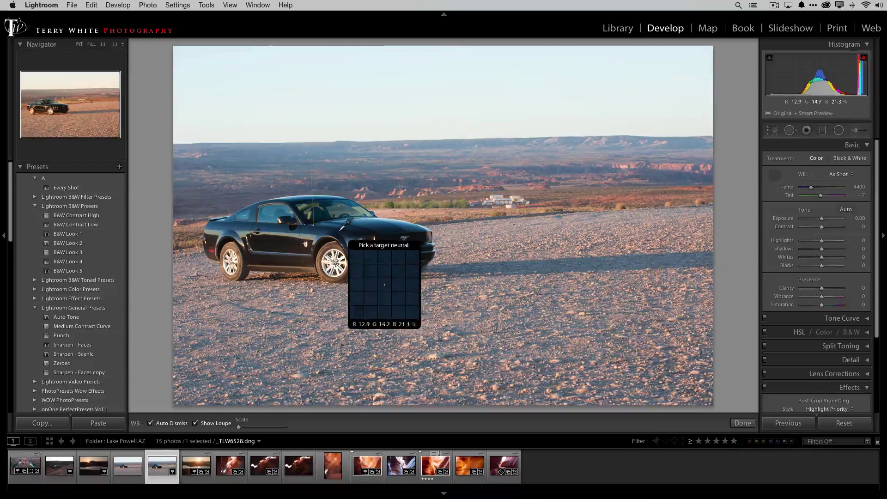
{"action": "left_click", "coordinate": [339, 228]}
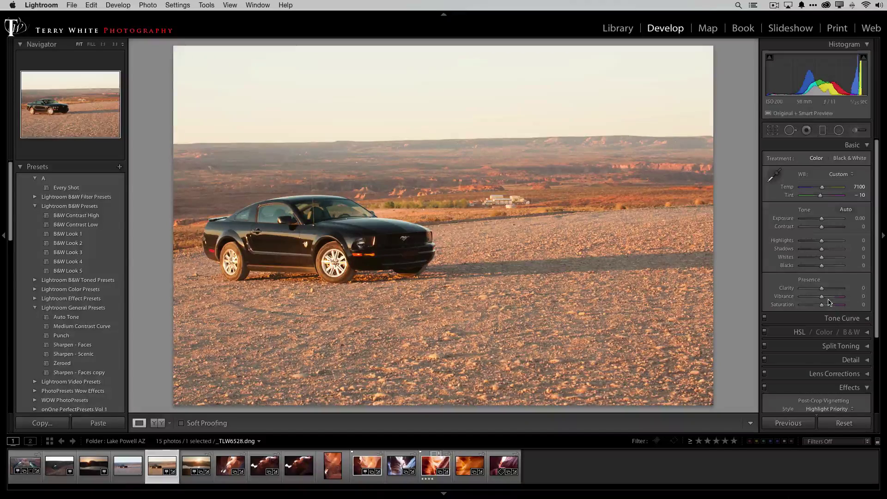
{"action": "left_click_drag", "start_coordinate": [822, 296], "coordinate": [833, 291]}
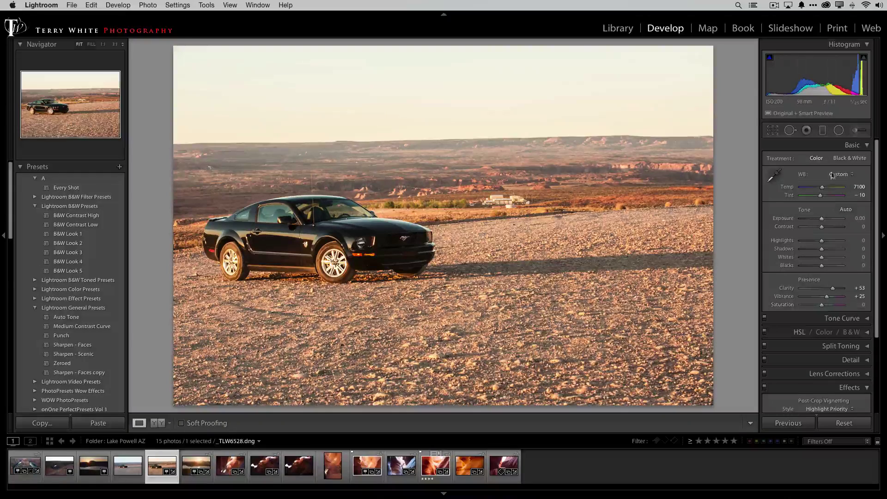
- Add a top-down graduated filter over the sky with Temp −72, Exposure −1.85 and Saturation +25
{"action": "left_click", "coordinate": [822, 132]}
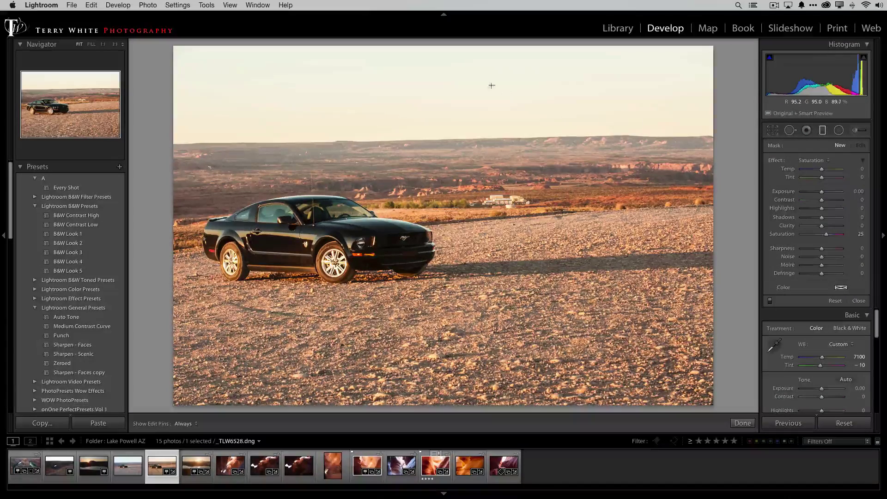
{"action": "left_click_drag", "start_coordinate": [445, 48], "coordinate": [446, 140]}
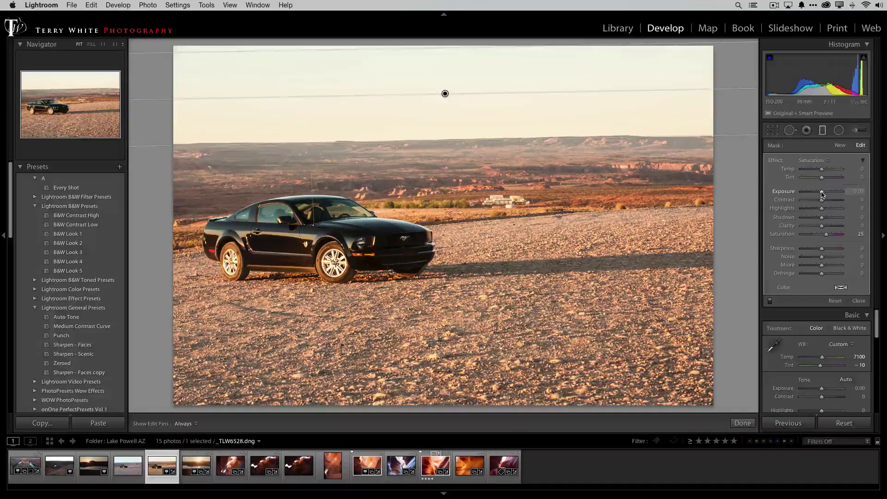
{"action": "mouse_move", "coordinate": [821, 169]}
{"action": "left_mouse_down"}
{"action": "mouse_move", "coordinate": [803, 171]}
{"action": "mouse_move", "coordinate": [812, 171]}
{"action": "mouse_move", "coordinate": [815, 193]}
{"action": "mouse_move", "coordinate": [806, 170]}
{"action": "left_mouse_up"}
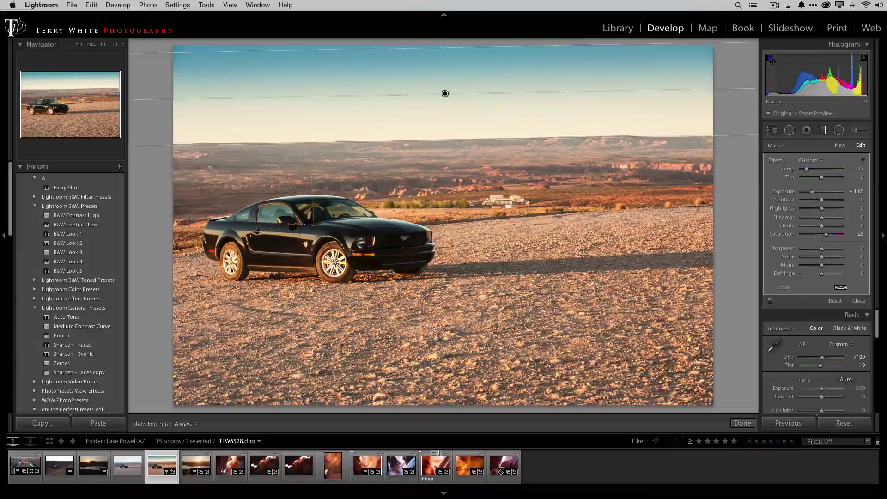
{"action": "left_click_drag", "start_coordinate": [806, 169], "coordinate": [805, 170]}
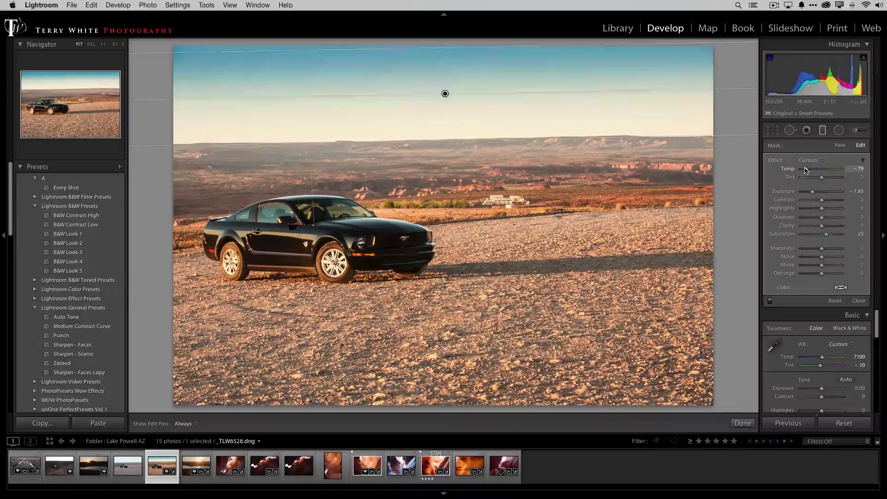
{"action": "left_click", "coordinate": [822, 131]}
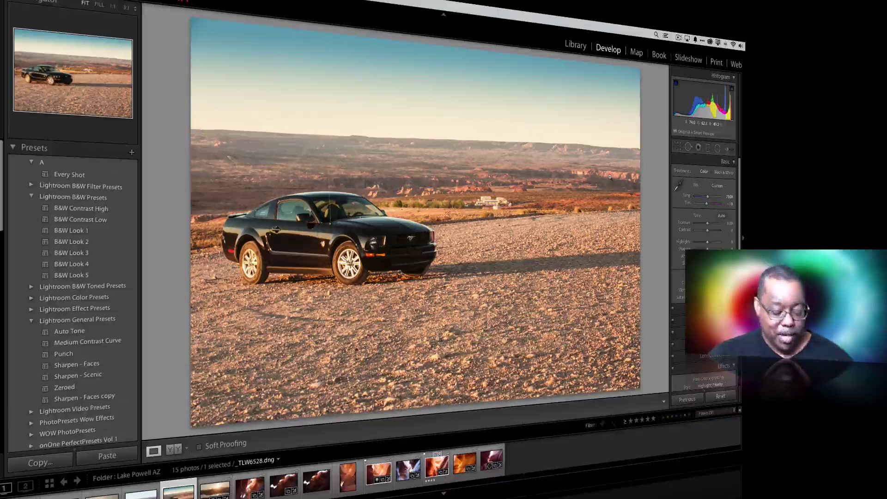
- Return to the Library grid and create the first virtual copy of the car photo
{"action": "key", "text": "g"}
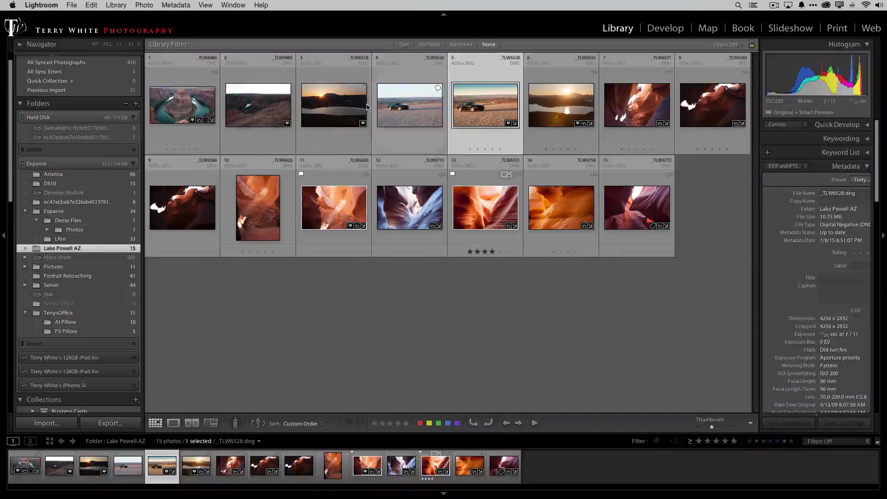
{"action": "left_click", "coordinate": [145, 6]}
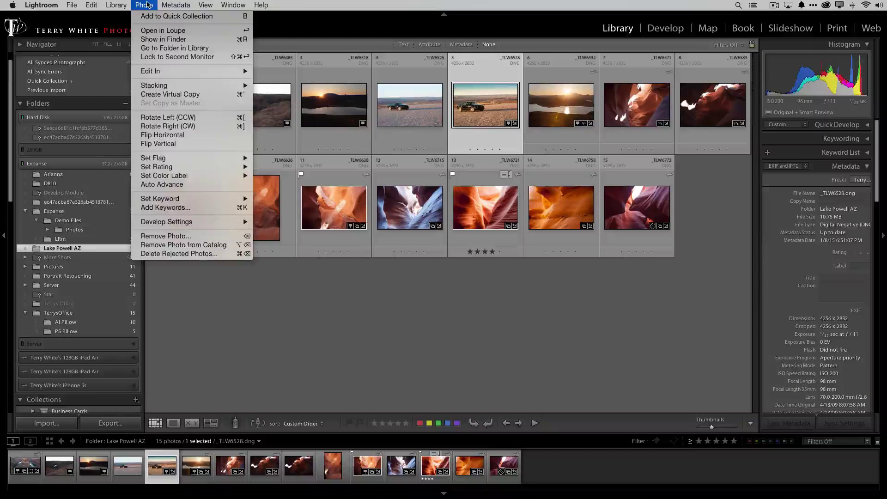
{"action": "mouse_move", "coordinate": [165, 5]}
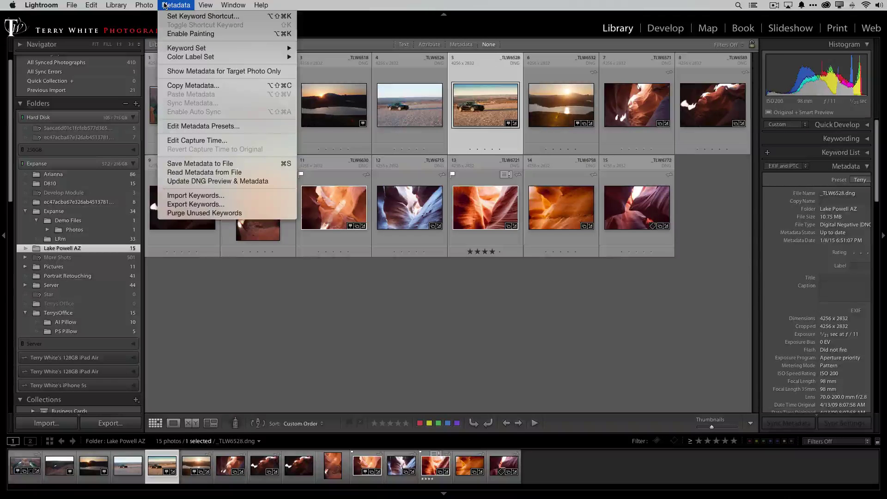
{"action": "mouse_move", "coordinate": [115, 6]}
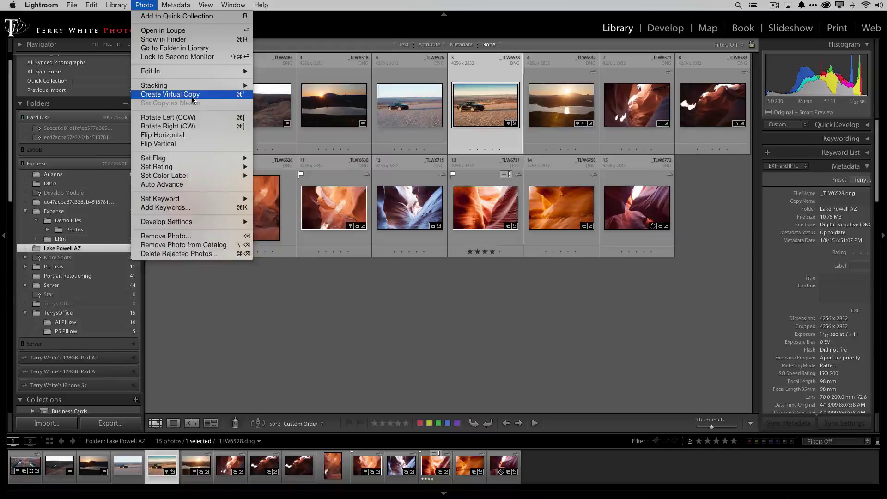
{"action": "left_click", "coordinate": [242, 98]}
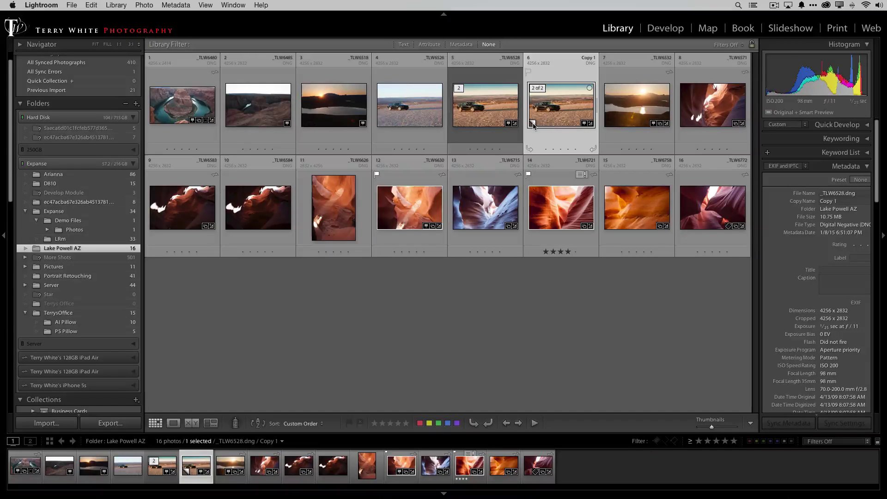
{"action": "key", "text": "alt+super+equal"}
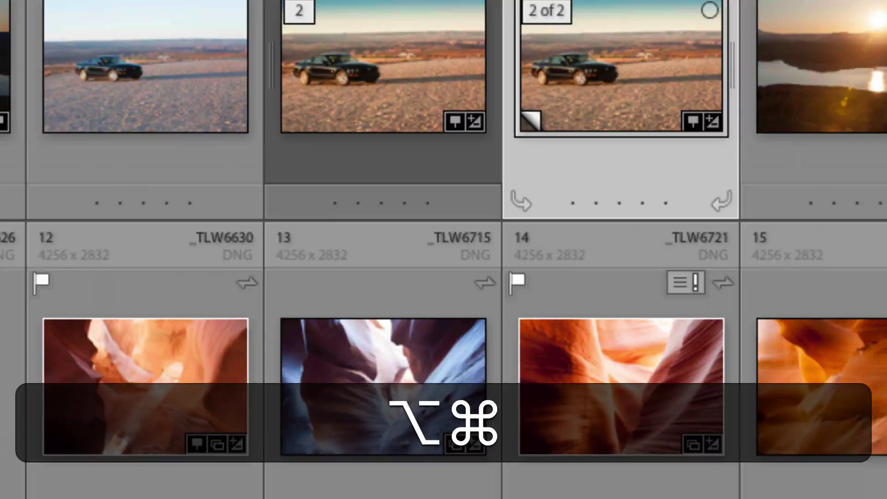
{"action": "key", "text": "alt+super+minus"}
- Make second and third virtual copies of the original car photo with Cmd+'
{"action": "left_click", "coordinate": [488, 106]}
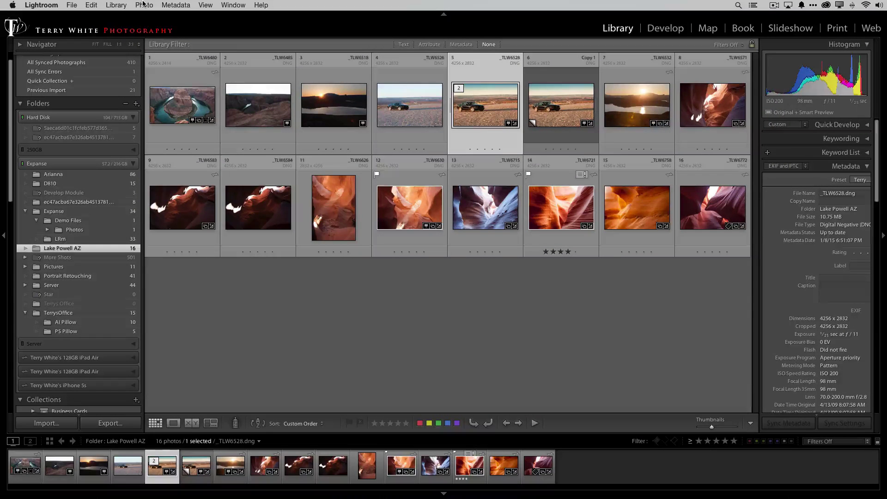
{"action": "key", "text": "super+apostrophe"}
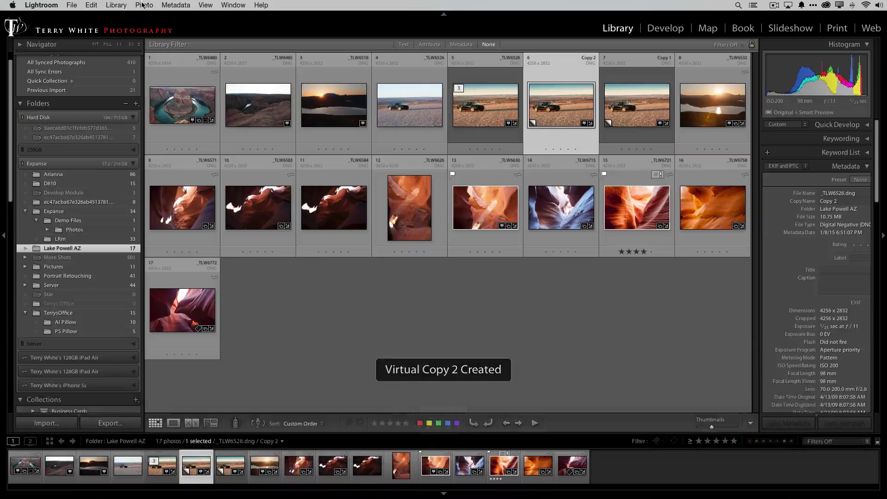
{"action": "left_click", "coordinate": [477, 110]}
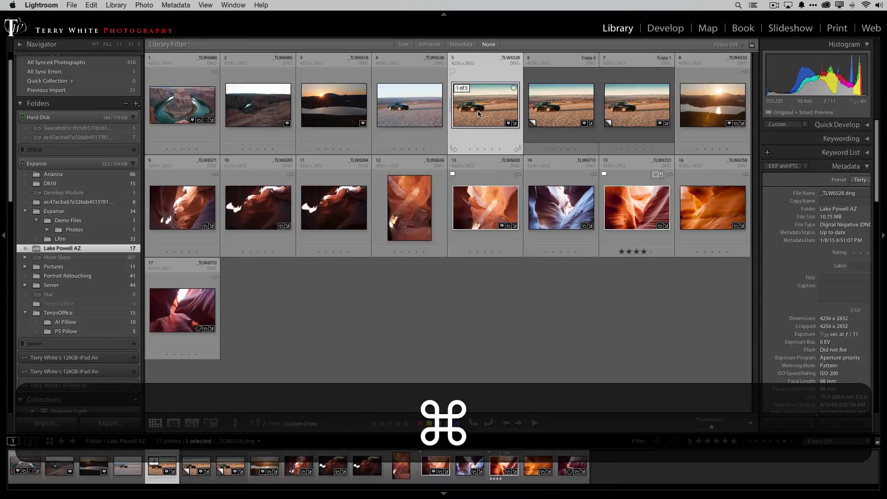
{"action": "key", "text": "super+apostrophe"}
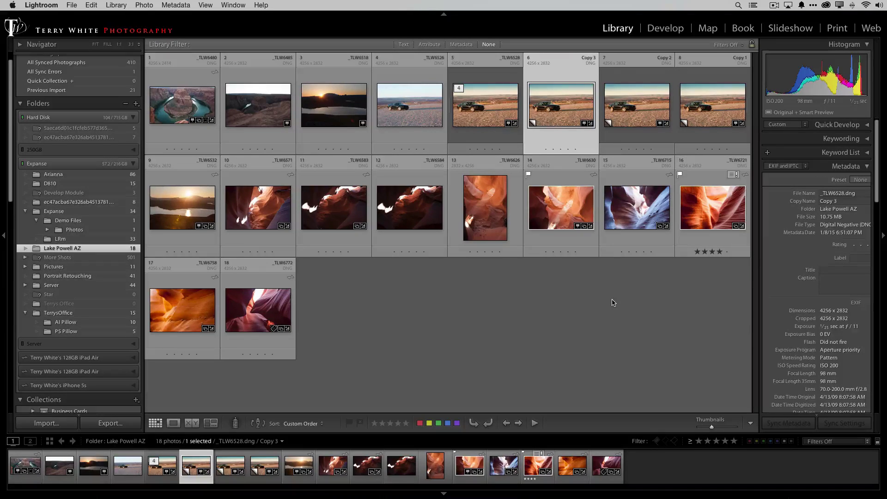
- Crop Copy 3 to a tall portrait frame with the car centred and the top corners widened
{"action": "key", "text": "r"}
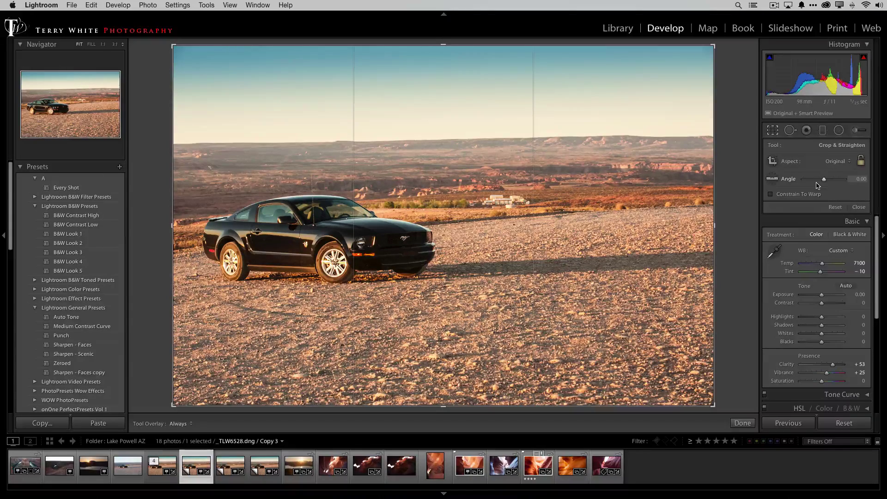
{"action": "key", "text": "x"}
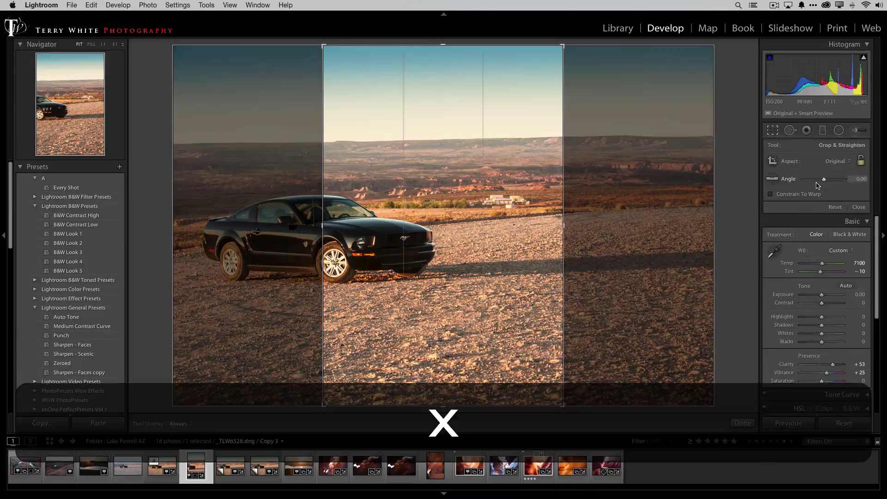
{"action": "left_click_drag", "start_coordinate": [459, 296], "coordinate": [579, 300]}
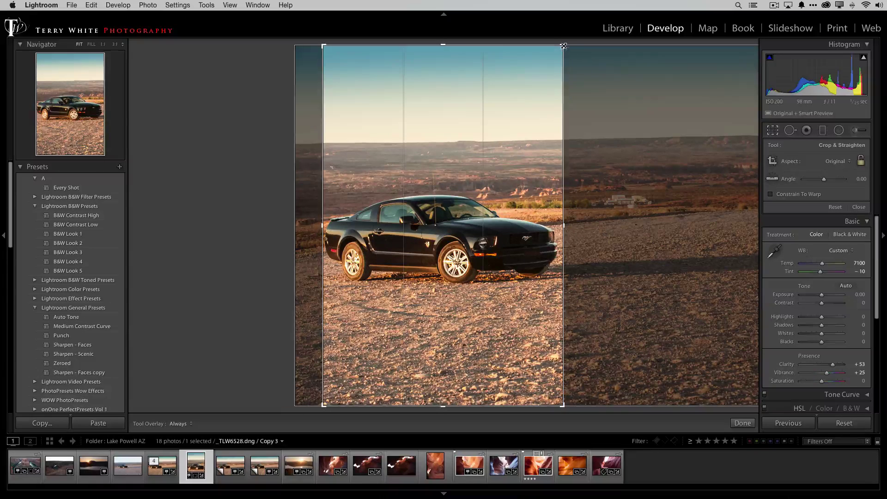
{"action": "left_click_drag", "start_coordinate": [567, 49], "coordinate": [575, 54]}
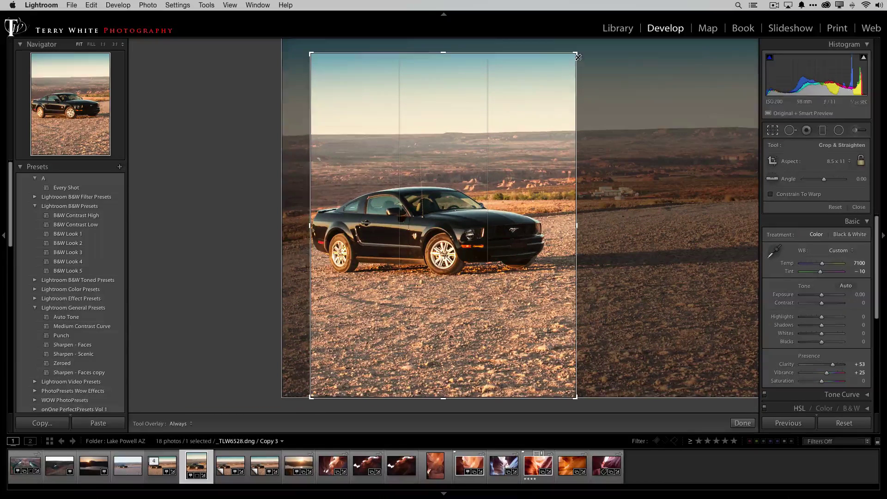
{"action": "left_click_drag", "start_coordinate": [313, 54], "coordinate": [299, 54]}
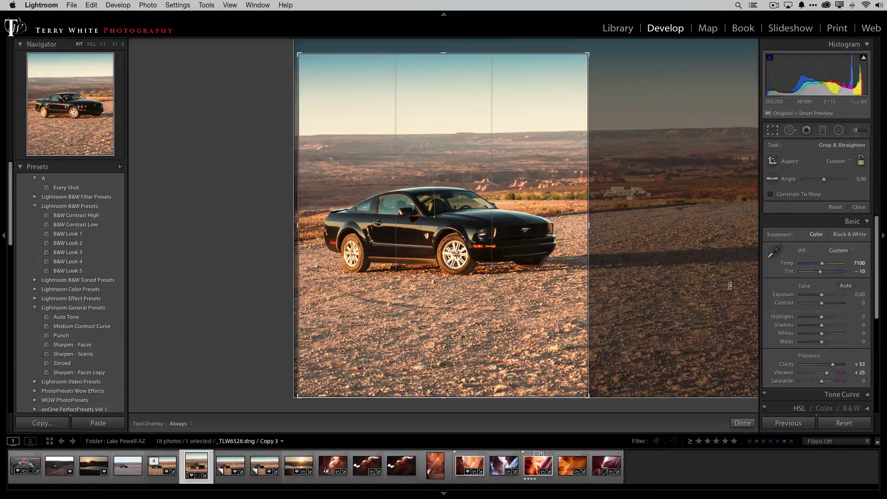
{"action": "key", "text": "r"}
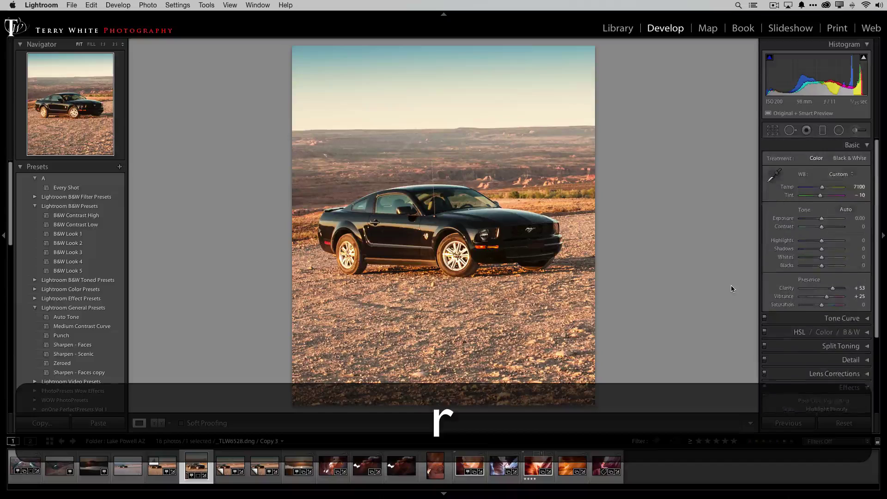
- Step through the filmstrip stack and settle on Copy 2, still uncropped and warm
{"action": "left_click", "coordinate": [168, 469]}
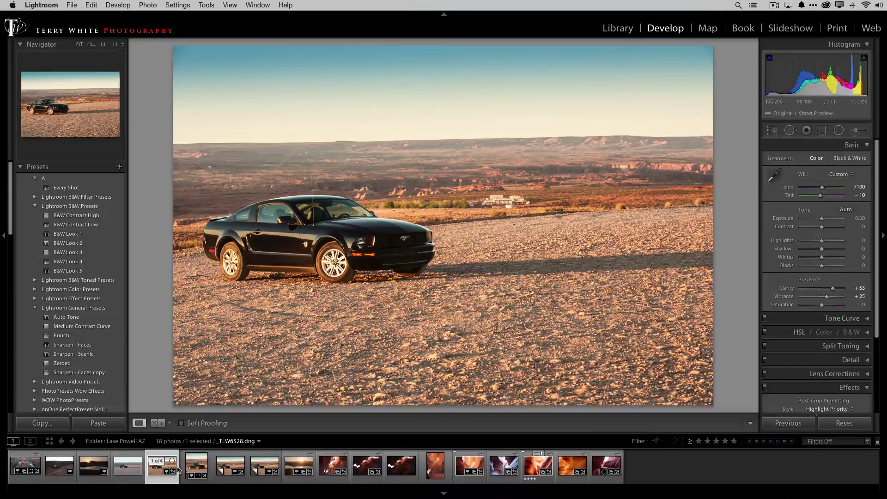
{"action": "left_click", "coordinate": [191, 467]}
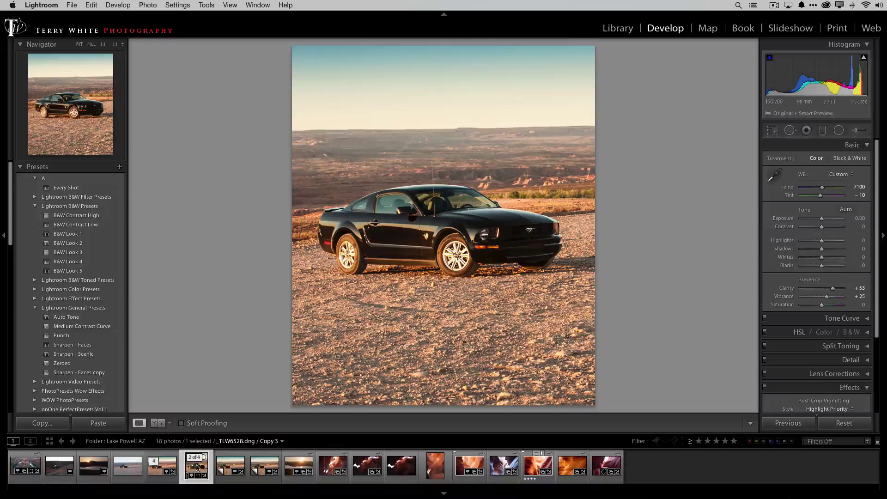
{"action": "left_click", "coordinate": [233, 470]}
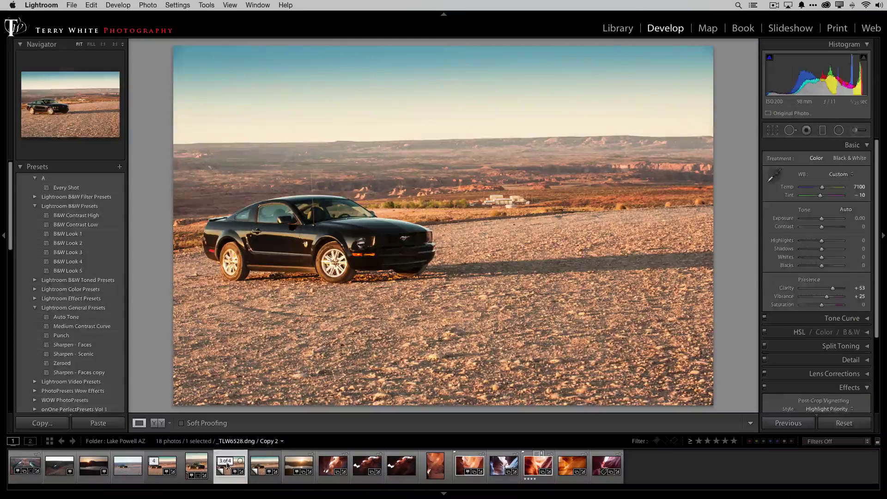
- Compare the B&W Look 3, 2 and 1 presets on Copy 2, keeping B&W Look 1
{"action": "left_click", "coordinate": [78, 252]}
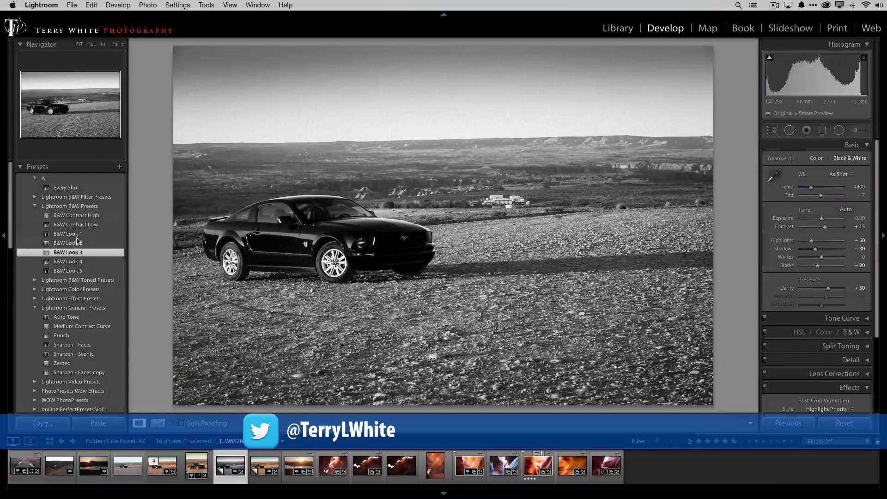
{"action": "left_click", "coordinate": [77, 234]}
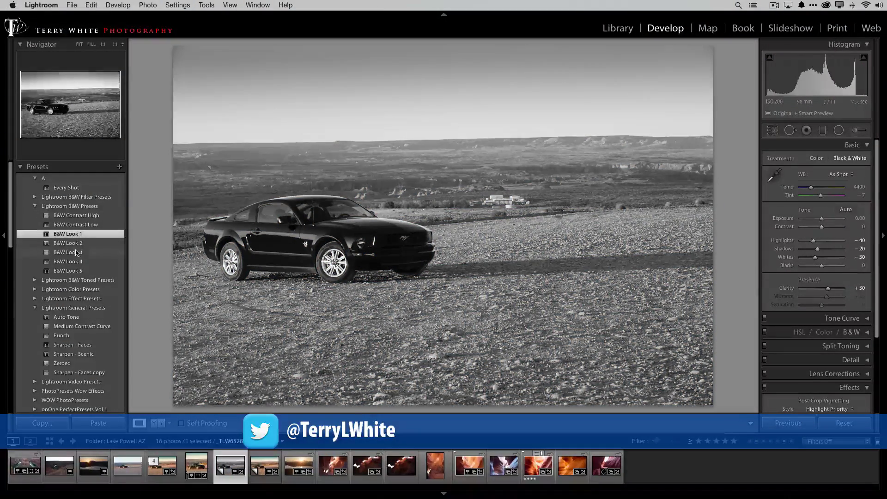
{"action": "left_click", "coordinate": [78, 252]}
{"action": "left_click", "coordinate": [77, 242]}
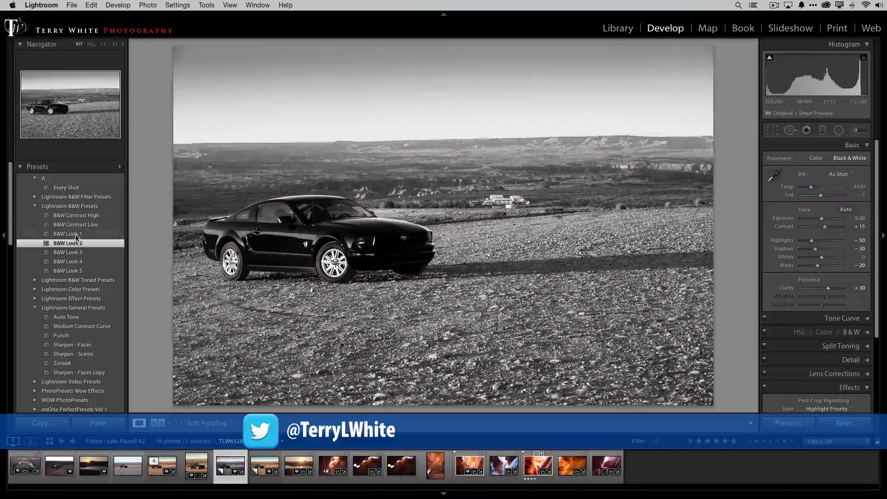
{"action": "left_click", "coordinate": [76, 234]}
{"action": "left_click", "coordinate": [77, 243]}
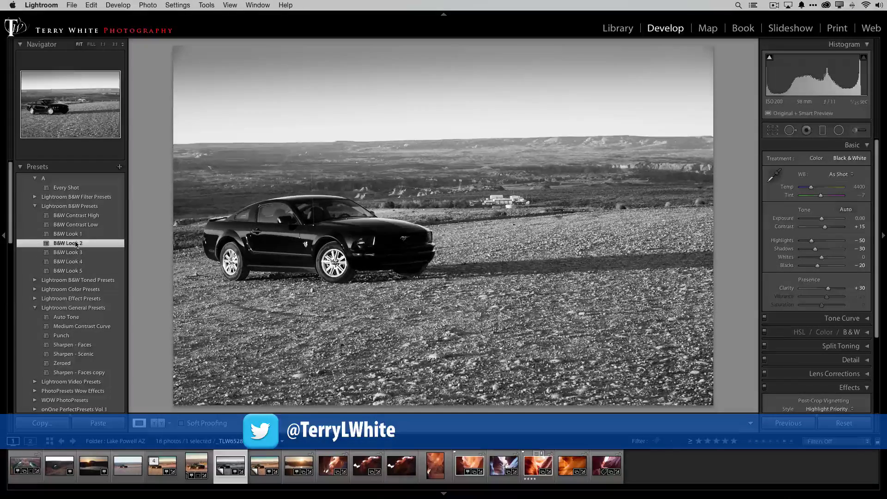
{"action": "left_click", "coordinate": [76, 234]}
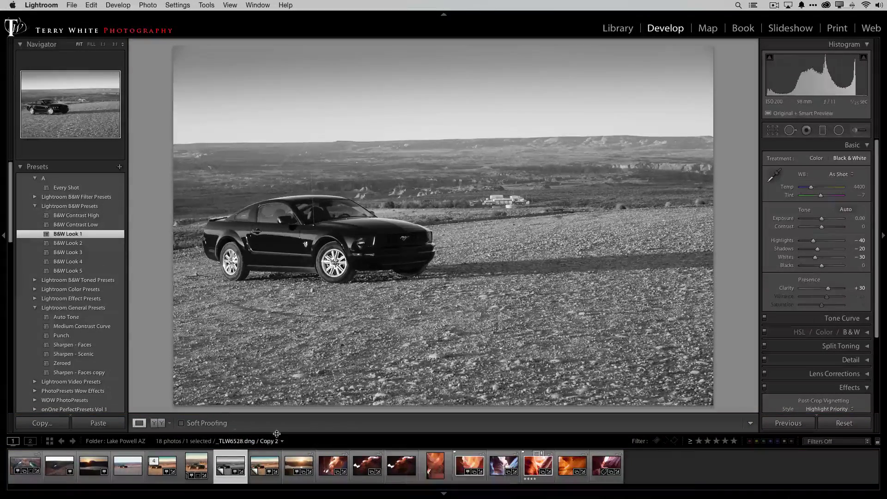
- Review the original, the portrait crop and the black-and-white copy in the filmstrip
{"action": "left_click", "coordinate": [168, 469]}
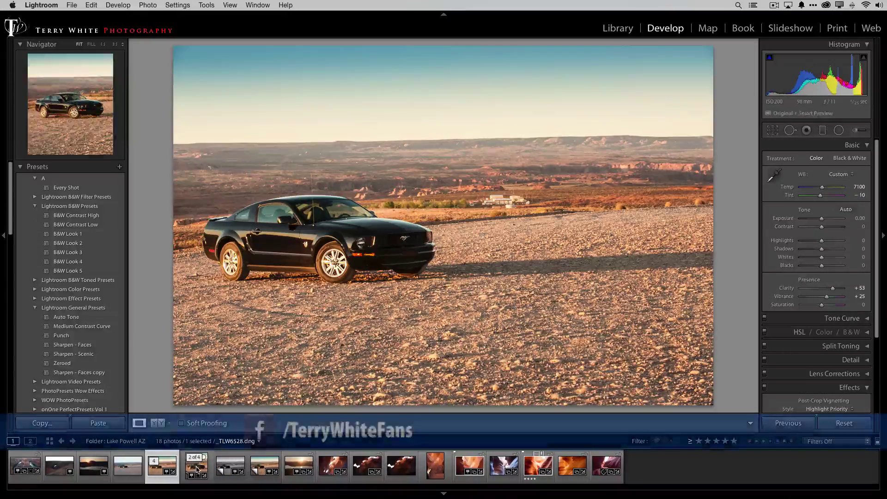
{"action": "left_click", "coordinate": [196, 467]}
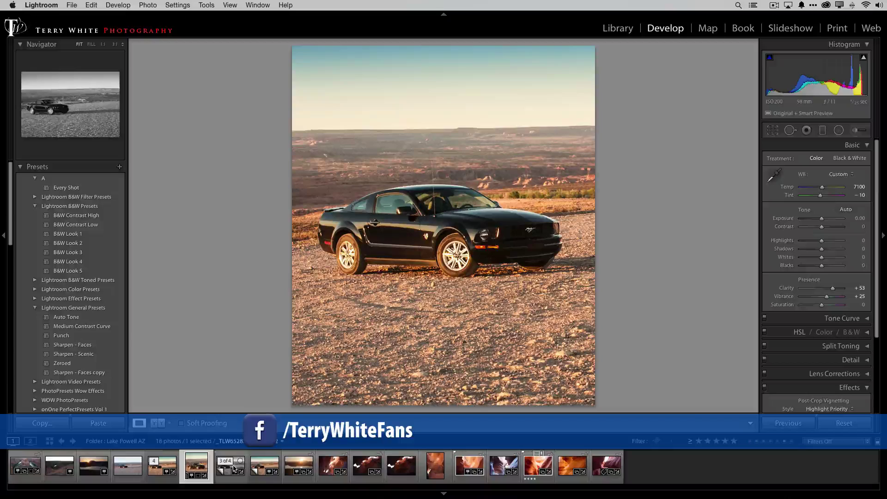
{"action": "left_click", "coordinate": [231, 466]}
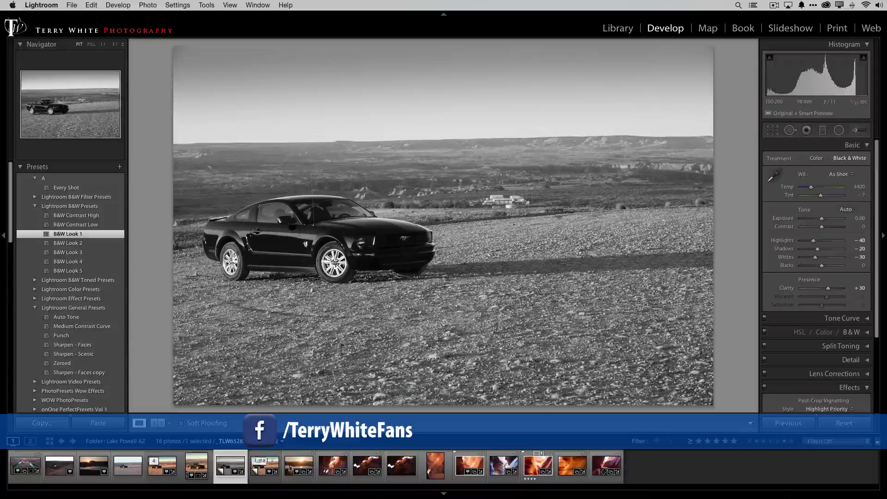
- Set the black-and-white copy to Clarity +63, Shadows +48, Whites −39 and Blacks +53
{"action": "scroll", "coordinate": [833, 297], "scroll_direction": "down", "scroll_amount": 1}
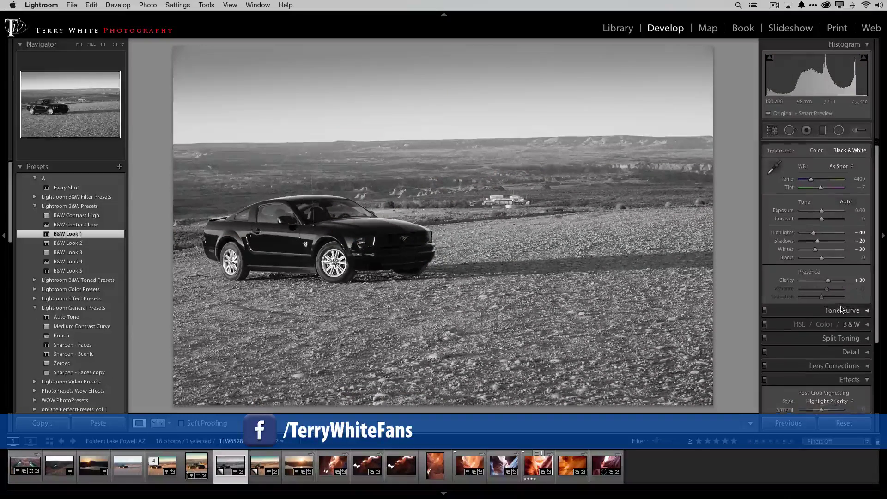
{"action": "left_click_drag", "start_coordinate": [828, 278], "coordinate": [837, 256]}
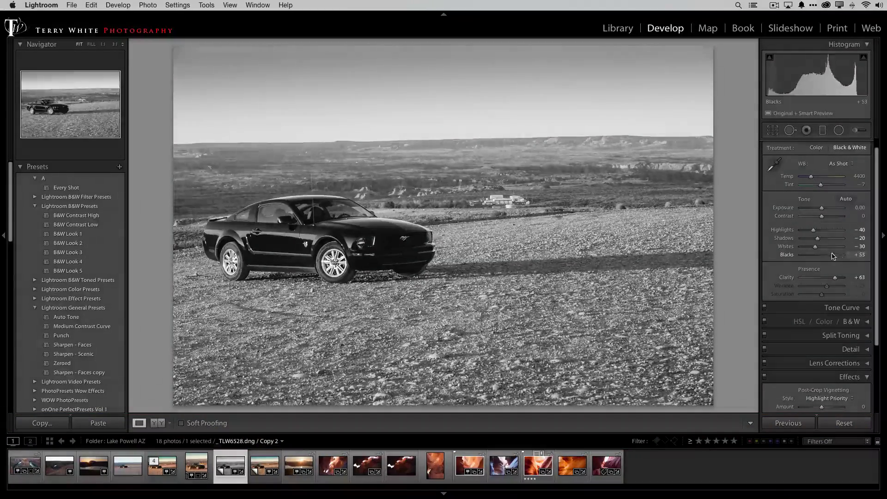
{"action": "left_click_drag", "start_coordinate": [816, 248], "coordinate": [835, 242]}
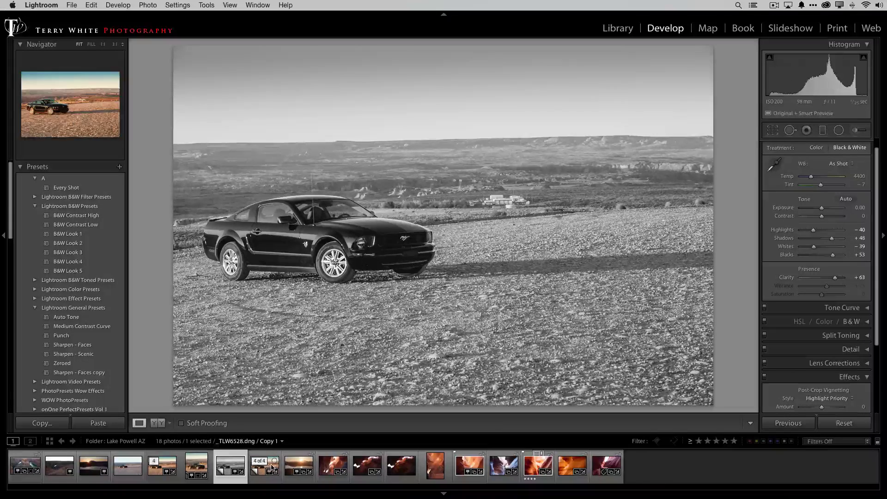
- Open Copy 1 and expand HSL / Color / B&W, trying a B&W mix before switching back to Color
{"action": "left_click", "coordinate": [272, 468]}
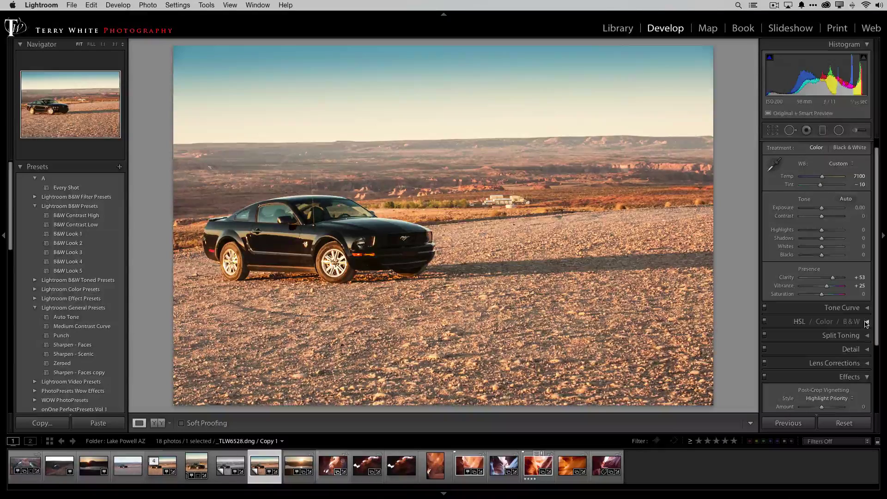
{"action": "left_click", "coordinate": [866, 321]}
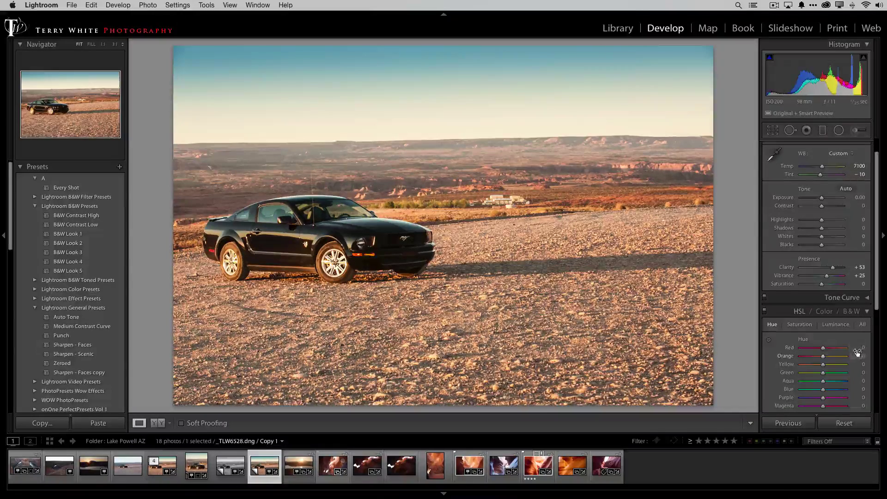
{"action": "left_click", "coordinate": [852, 295]}
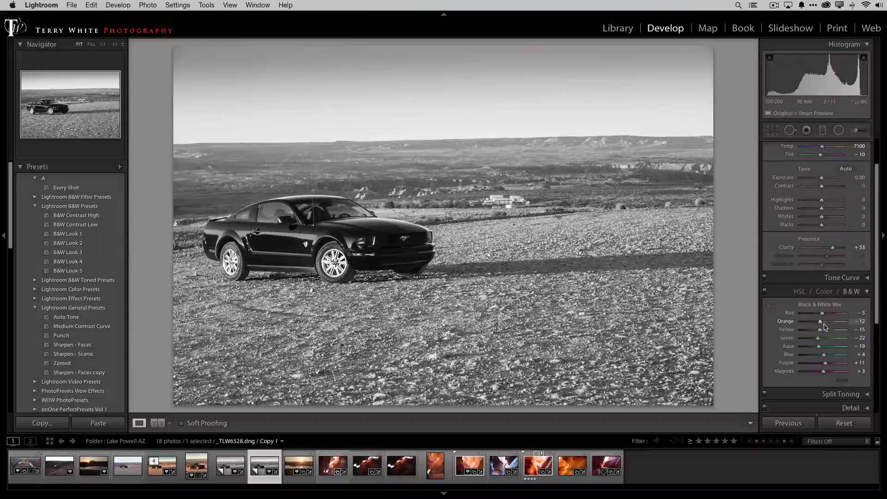
{"action": "mouse_move", "coordinate": [822, 326]}
{"action": "left_mouse_down"}
{"action": "mouse_move", "coordinate": [843, 325]}
{"action": "mouse_move", "coordinate": [829, 325]}
{"action": "left_mouse_up"}
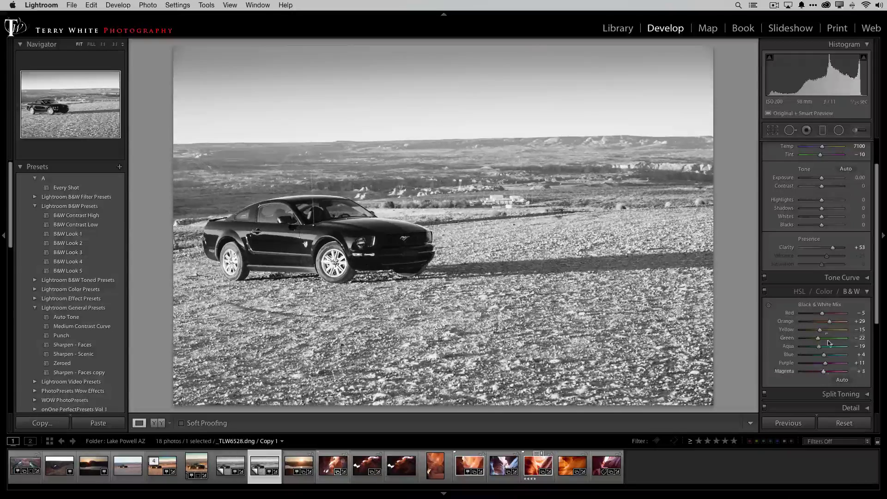
{"action": "left_click", "coordinate": [823, 291]}
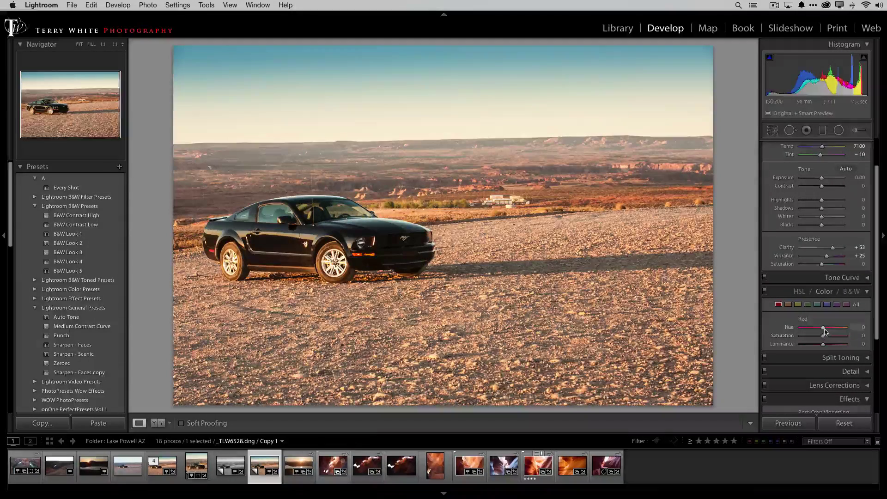
- Shift Yellow hue to −5, and lower Orange saturation to −38 and Red saturation to −63
{"action": "left_click", "coordinate": [798, 304]}
{"action": "mouse_move", "coordinate": [822, 327]}
{"action": "left_mouse_down"}
{"action": "mouse_move", "coordinate": [795, 329]}
{"action": "mouse_move", "coordinate": [836, 327]}
{"action": "mouse_move", "coordinate": [780, 337]}
{"action": "mouse_move", "coordinate": [818, 345]}
{"action": "mouse_move", "coordinate": [790, 340]}
{"action": "mouse_move", "coordinate": [813, 339]}
{"action": "left_mouse_up"}
{"action": "left_click", "coordinate": [788, 308]}
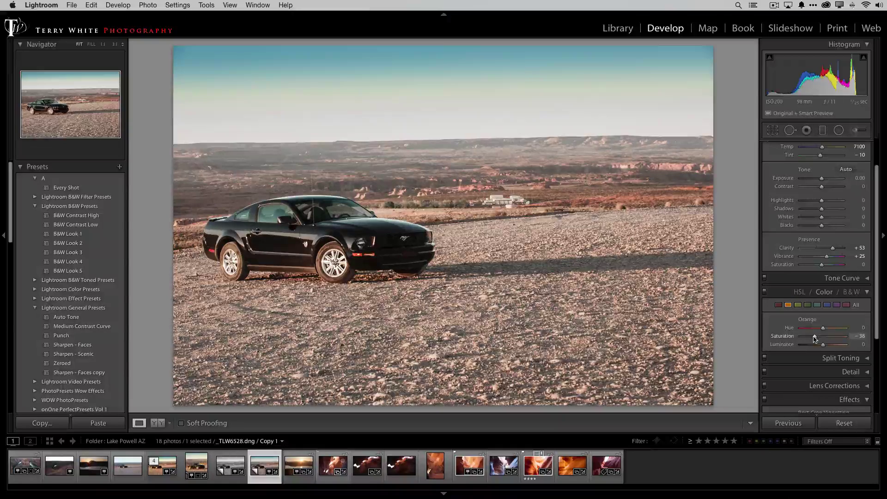
{"action": "left_click", "coordinate": [778, 305]}
{"action": "left_click_drag", "start_coordinate": [822, 337], "coordinate": [806, 338]}
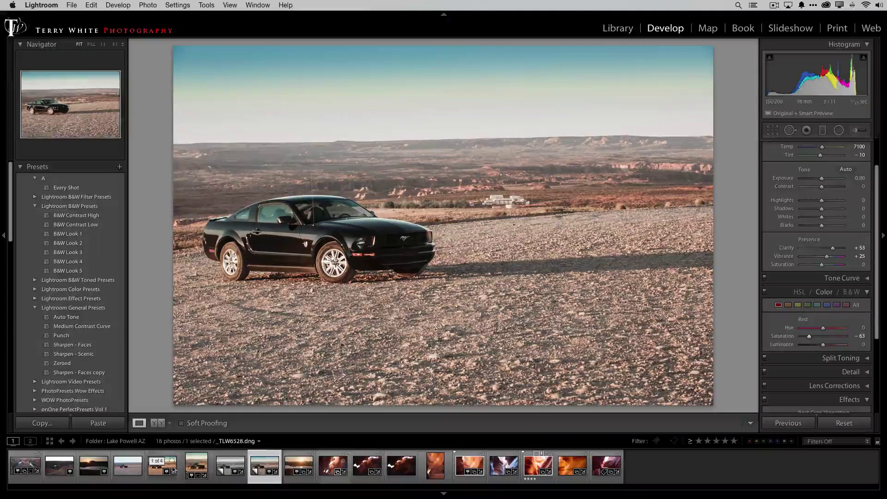
- View Copy 3, then Copy 2, and end on the muted Copy 1 with its teal-blue sky
{"action": "left_click", "coordinate": [197, 466]}
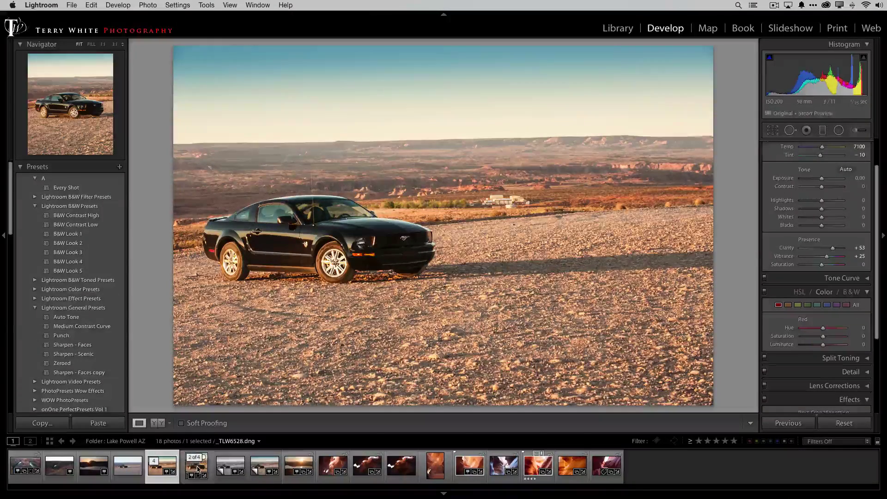
{"action": "left_click", "coordinate": [230, 465]}
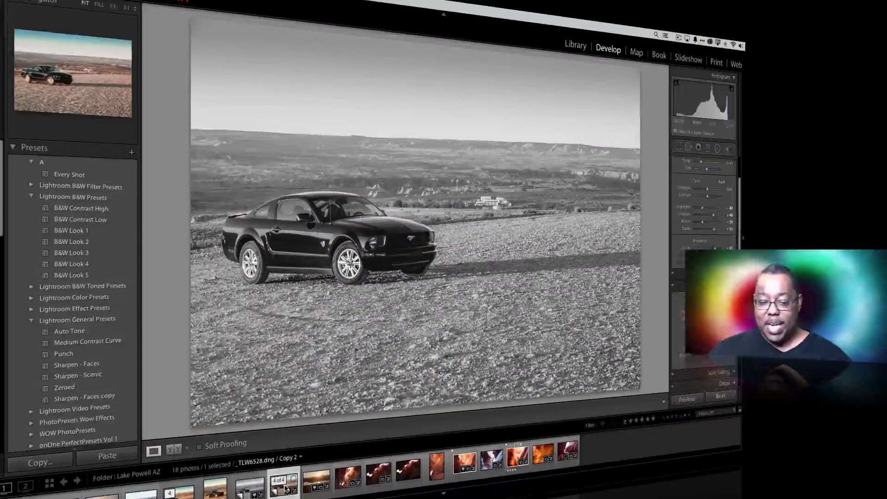
{"action": "left_click", "coordinate": [286, 488]}
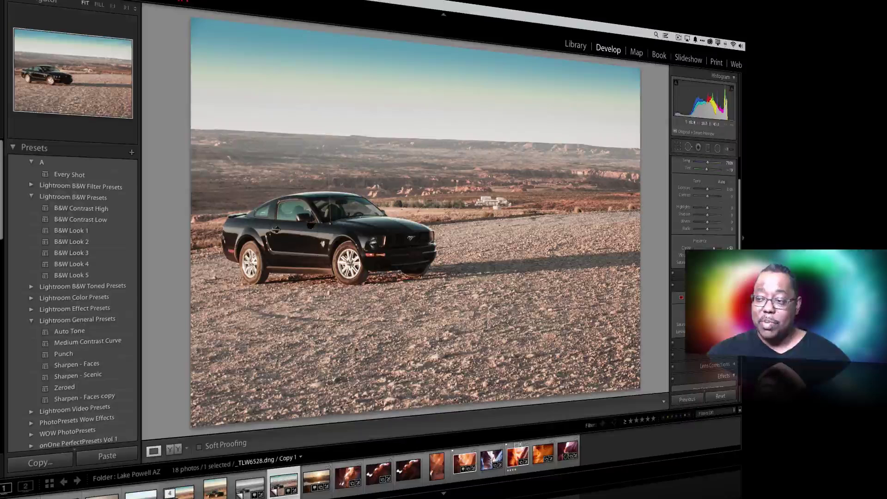
- Activate the Adjustment Brush and switch to the original warm-toned _TLW6528.dng Mustang photo
{"action": "left_click", "coordinate": [729, 148]}
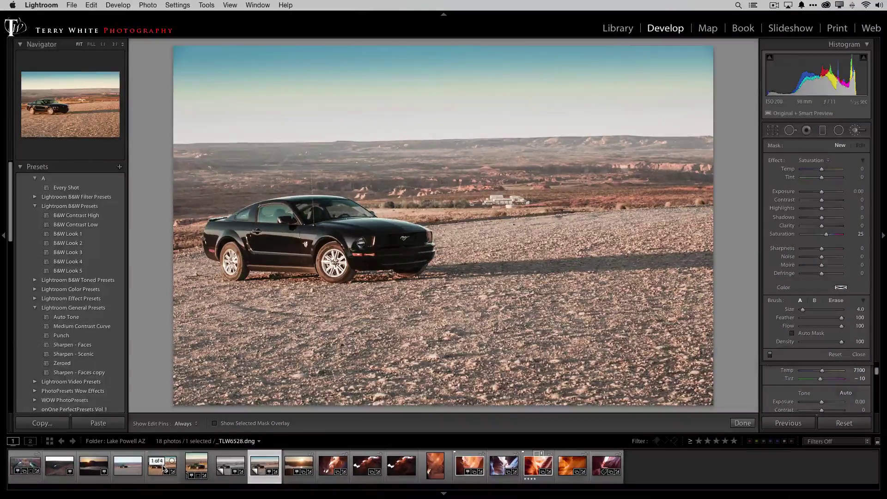
{"action": "left_click", "coordinate": [164, 465]}
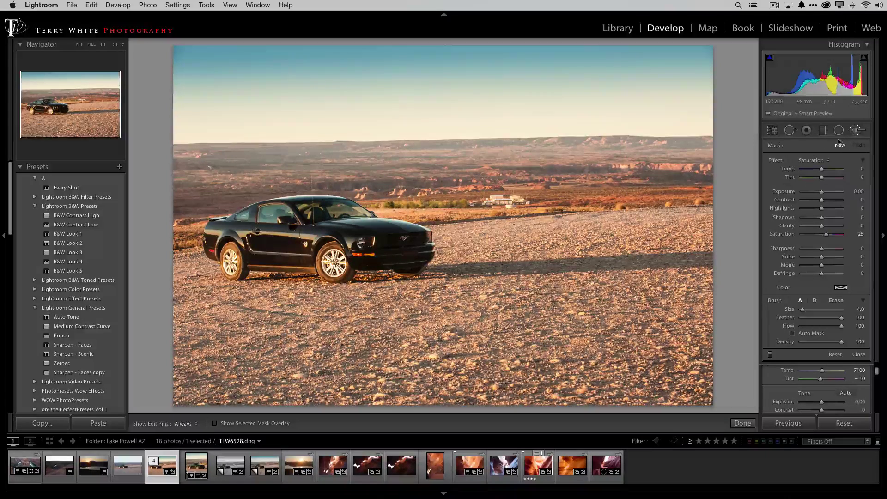
- Heal a blemish in the gravel below-left of the car with the Spot Removal tool
{"action": "left_click", "coordinate": [790, 130]}
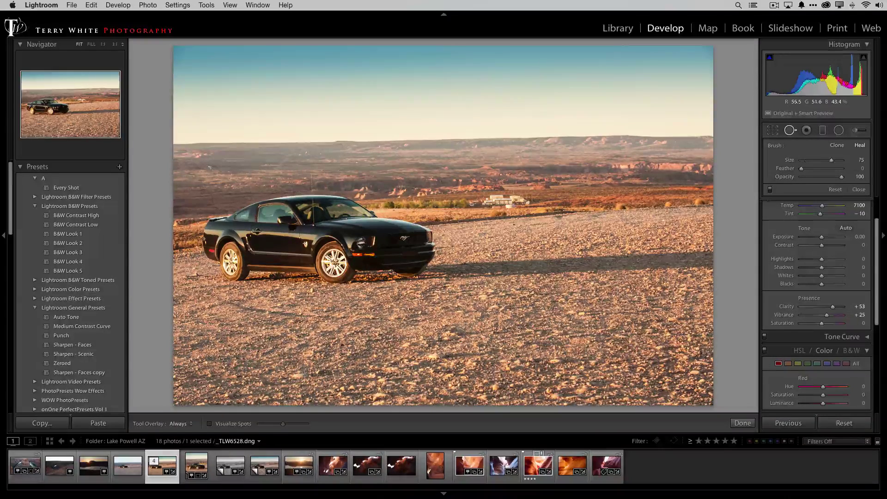
{"action": "scroll", "coordinate": [305, 372], "scroll_direction": "up", "scroll_amount": 1}
{"action": "left_click", "coordinate": [301, 375]}
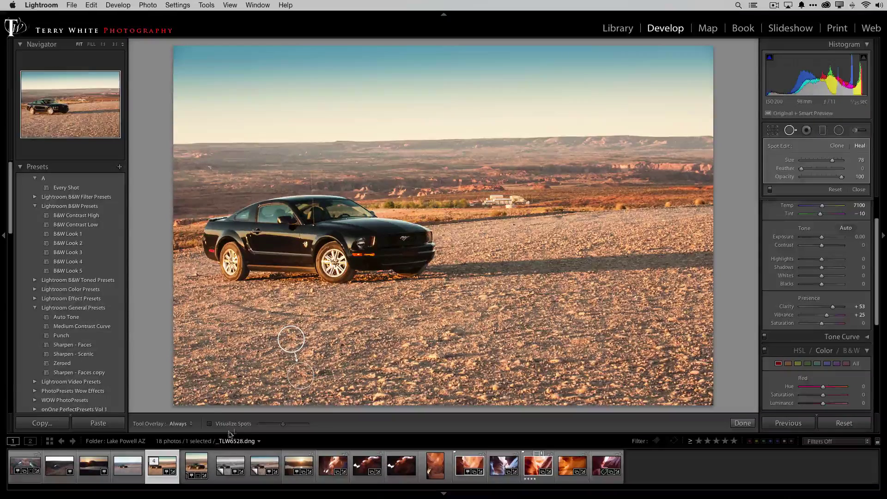
- Review the black-and-white and muted copies, then settle back on muted Copy 1
{"action": "left_click", "coordinate": [232, 469]}
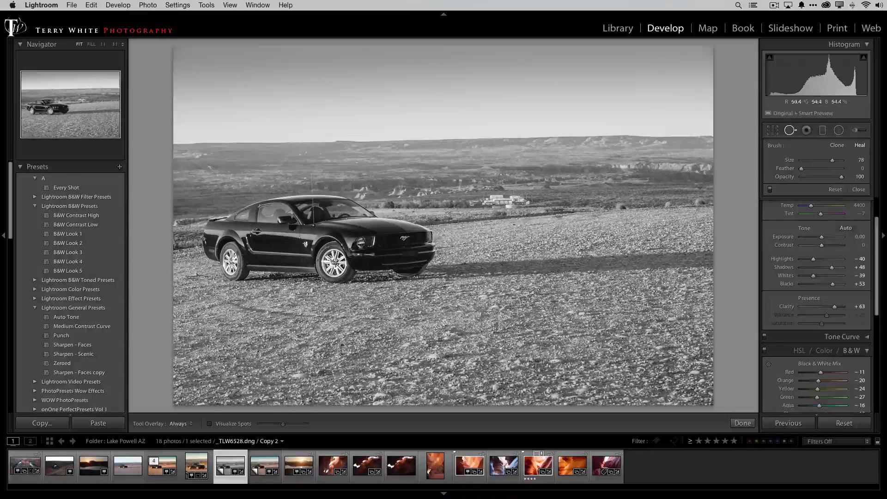
{"action": "left_click", "coordinate": [270, 467]}
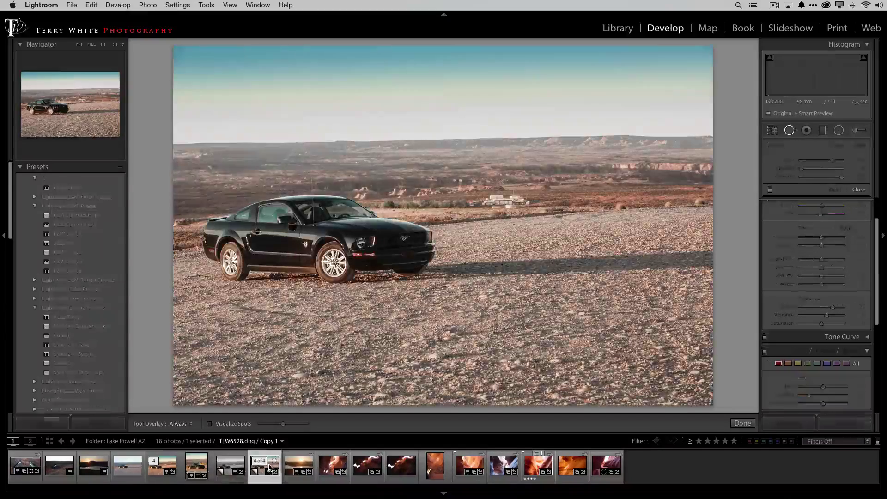
{"action": "left_click", "coordinate": [296, 469]}
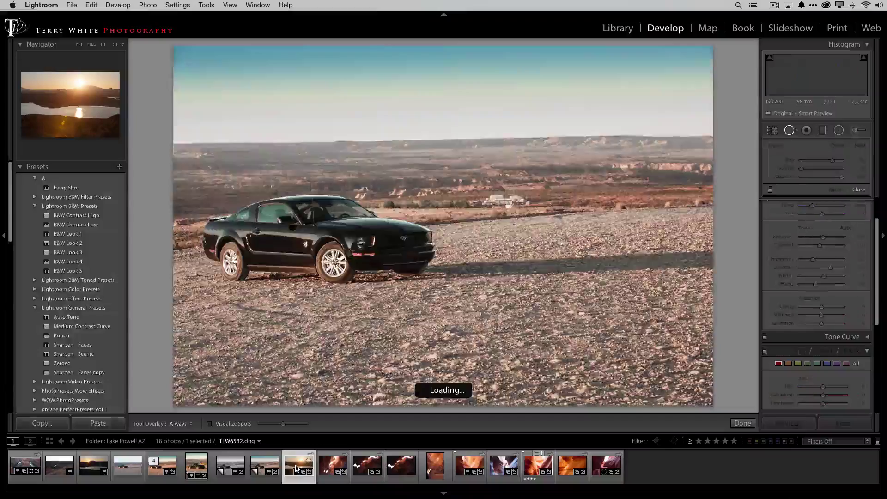
{"action": "left_click", "coordinate": [256, 467]}
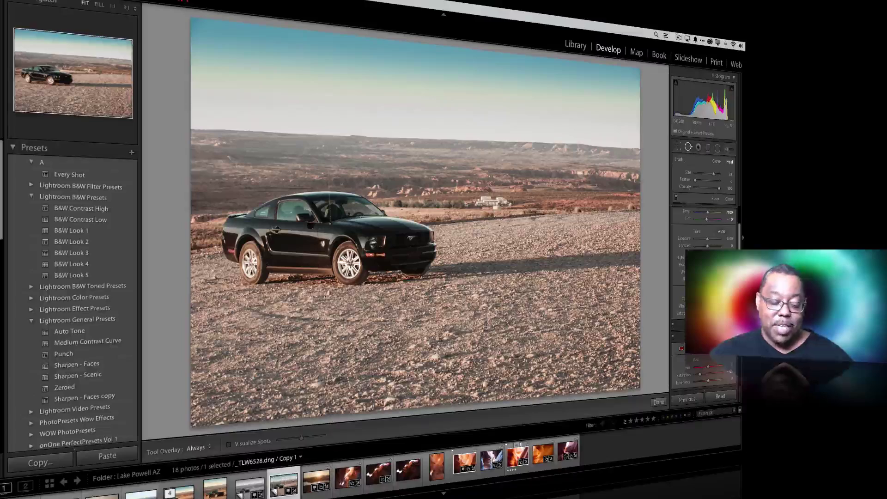
- Show the original warm orange _TLW6528.dng Mustang photo (1 of 4) again
{"action": "left_click", "coordinate": [178, 490]}
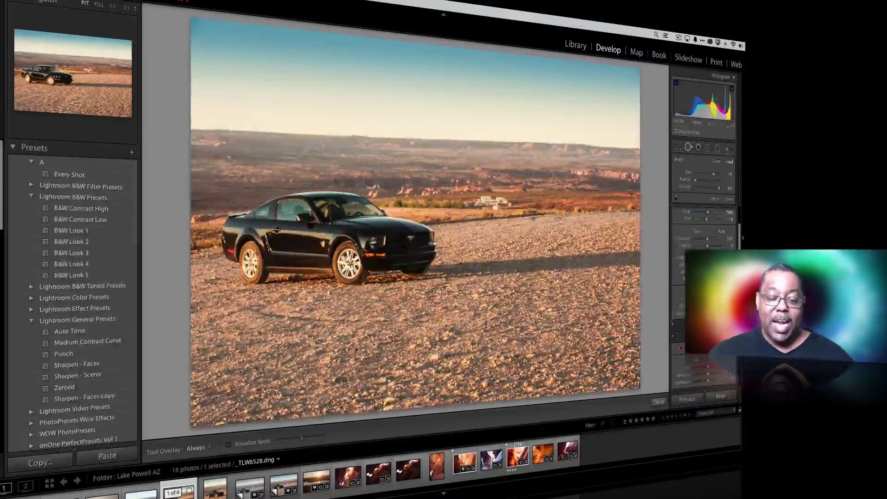